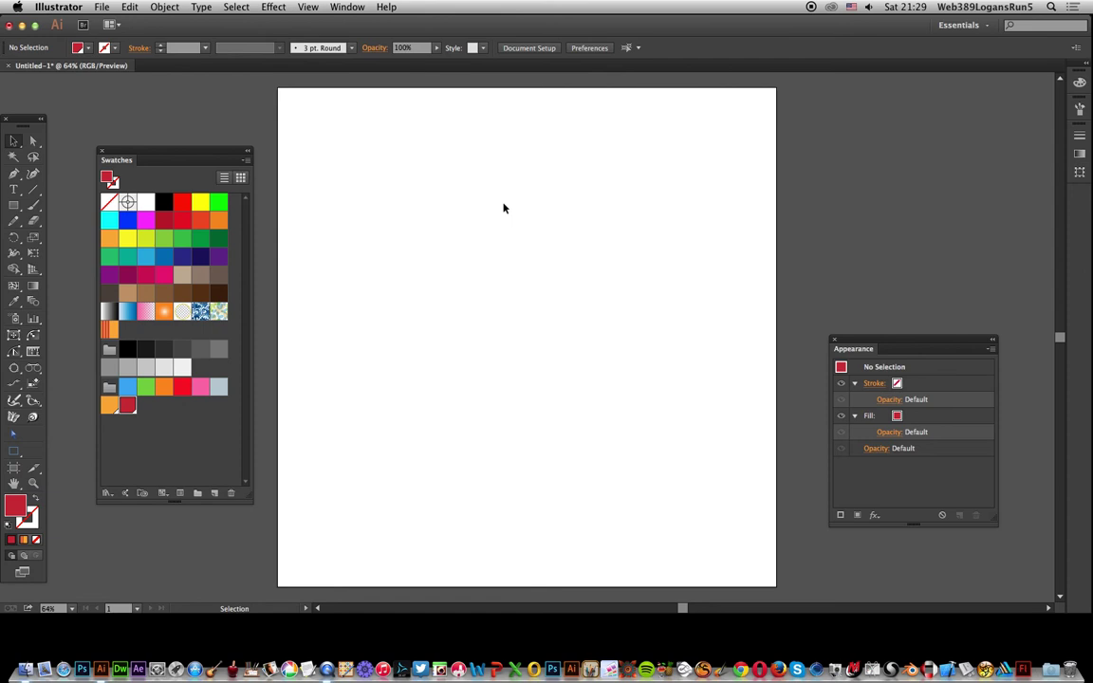
# Make the orange swatch global and leave dark red (R=193 G=39 B=45) as the fill colour.
pyautogui.click(162, 449)
pyautogui.doubleClick(111, 407)
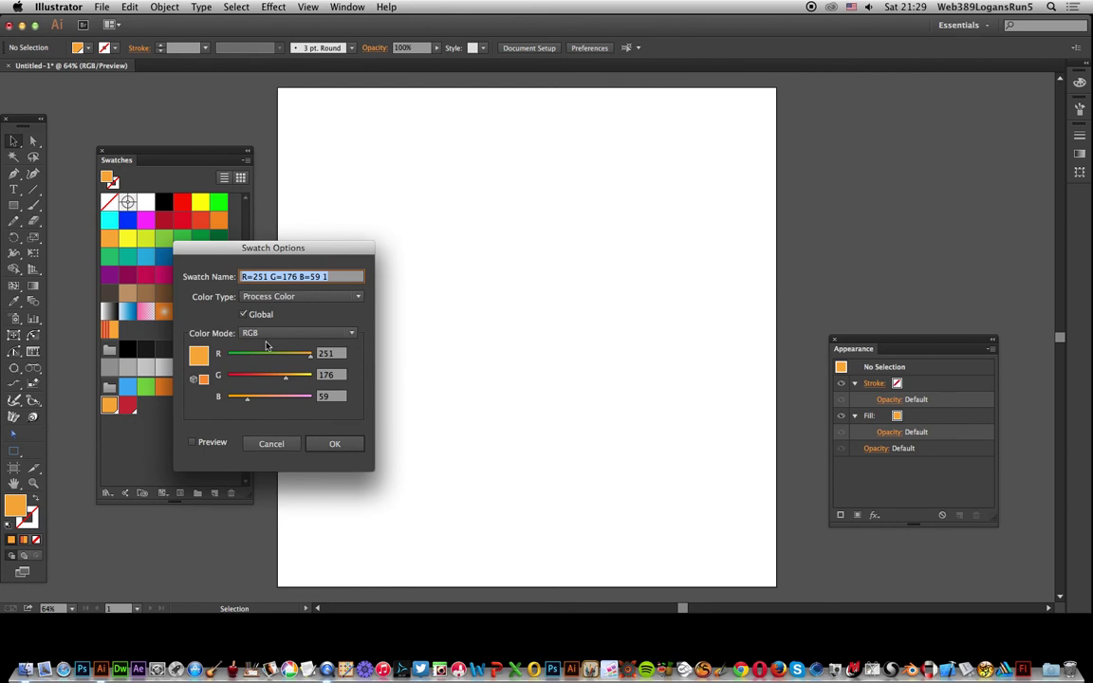
pyautogui.click(244, 314)
pyautogui.click(266, 445)
pyautogui.doubleClick(163, 221)
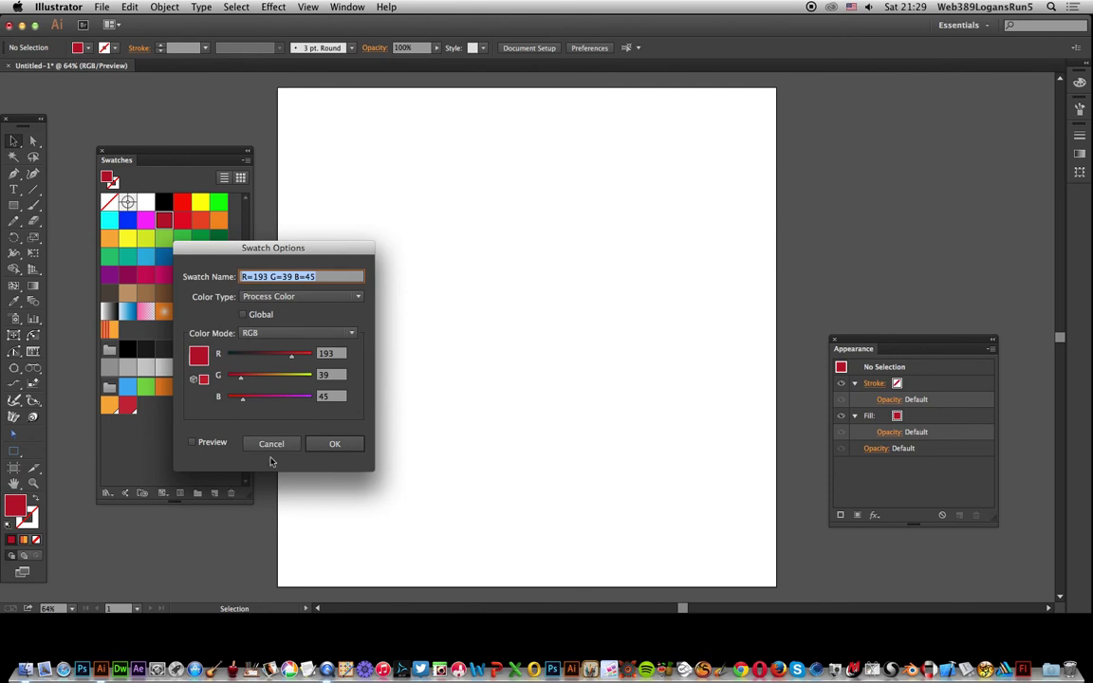
pyautogui.click(271, 445)
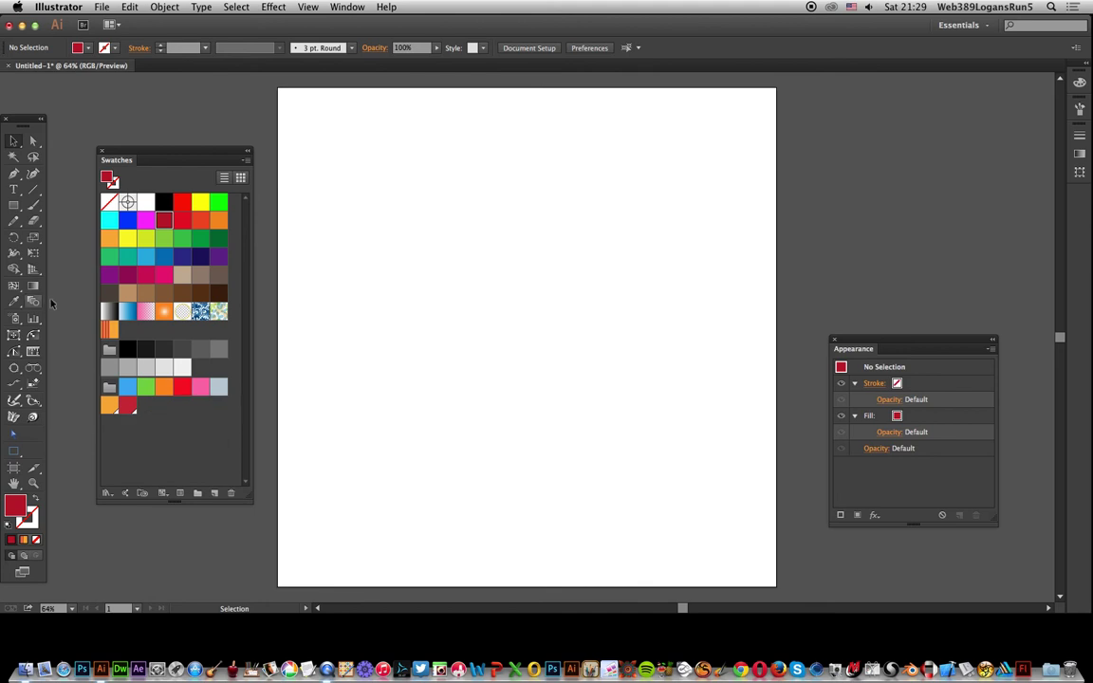
# Draw a wide rectangle across the upper artboard filled with the orange-and-red striped gradient.
pyautogui.click(15, 205)
pyautogui.moveTo(326, 222); pyautogui.dragTo(827, 313)
pyautogui.click(109, 330)
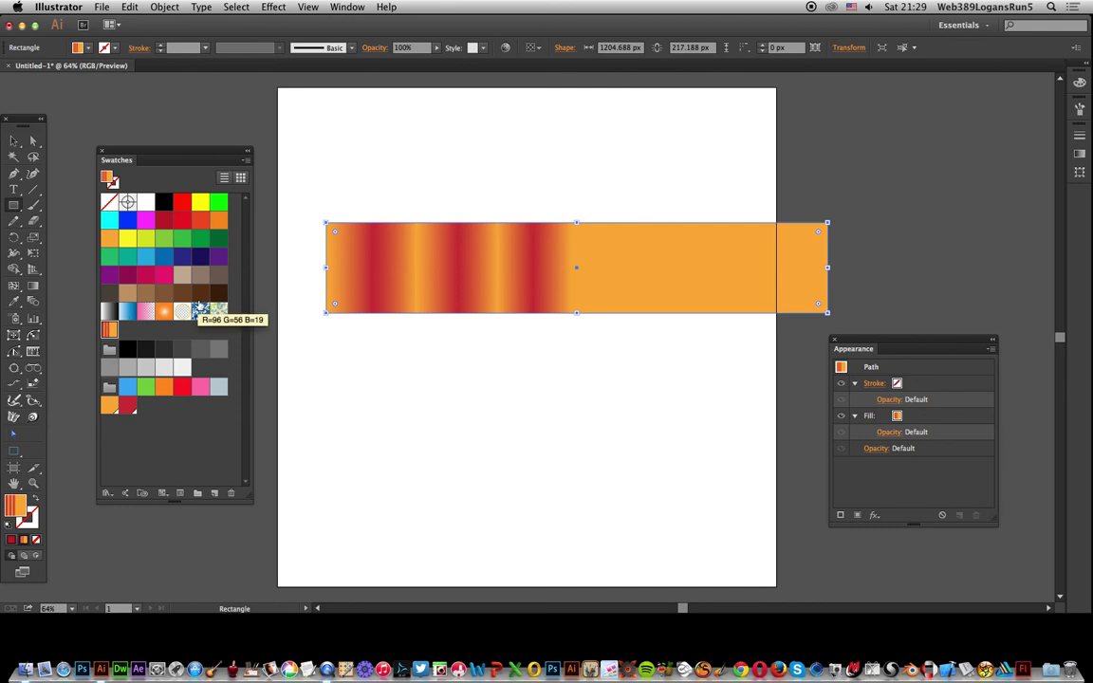
pyautogui.click(34, 288)
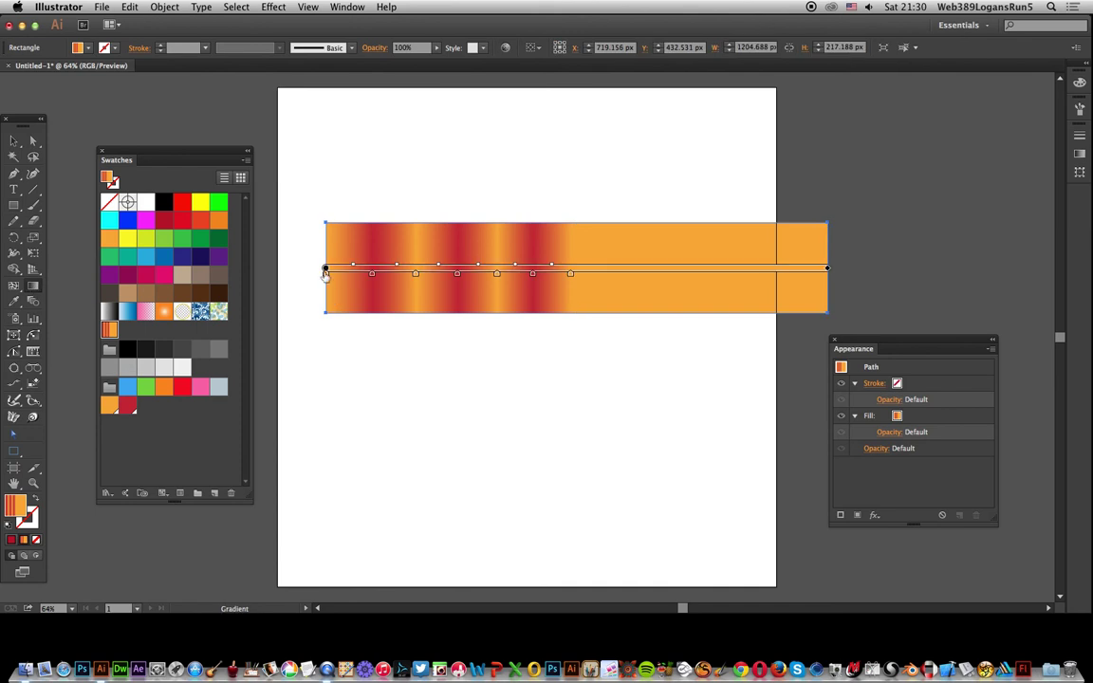
# Set a gradient stop to orange, add a red stop further right, and make the end stop orange.
pyautogui.doubleClick(570, 276)
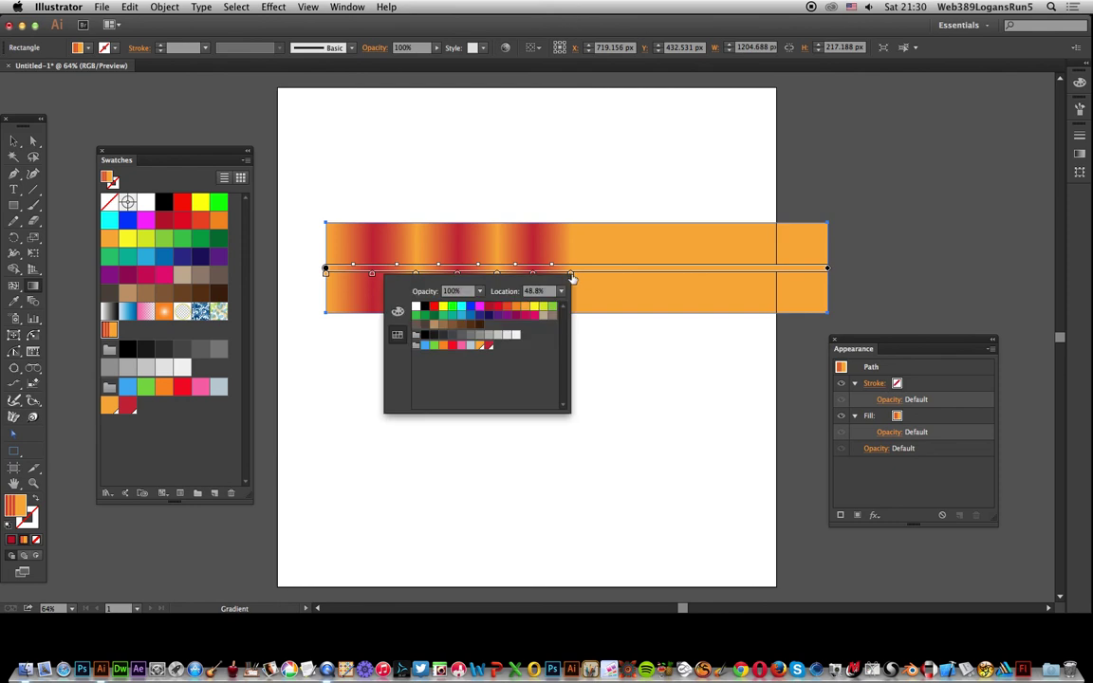
pyautogui.click(480, 347)
pyautogui.click(572, 278)
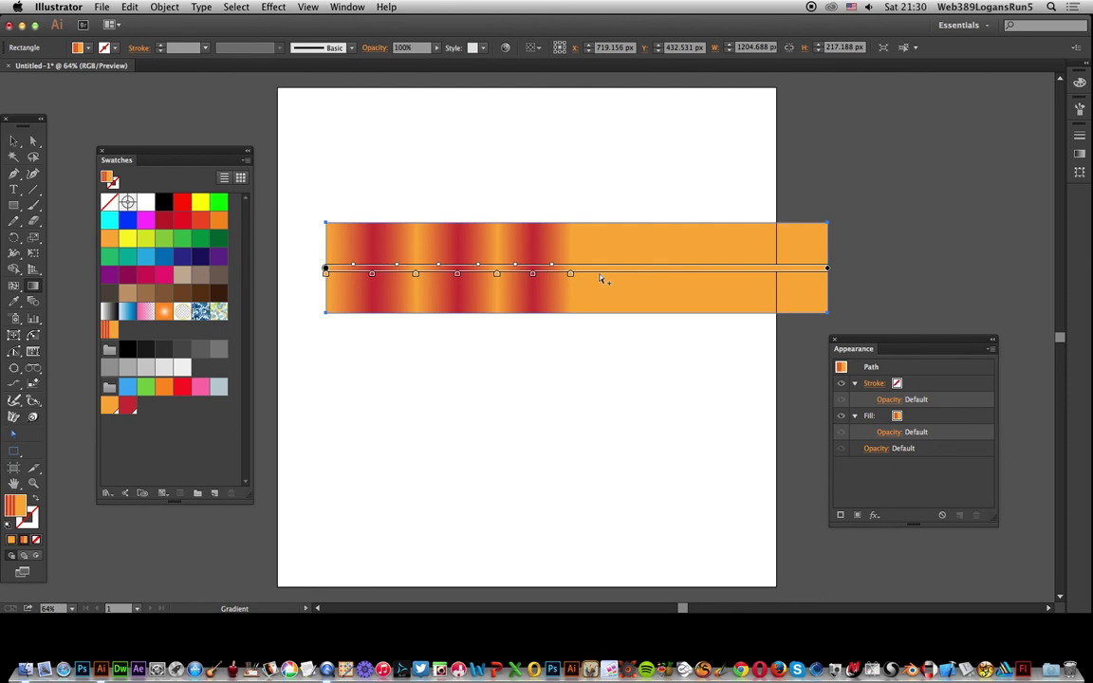
pyautogui.click(598, 275)
pyautogui.doubleClick(599, 275)
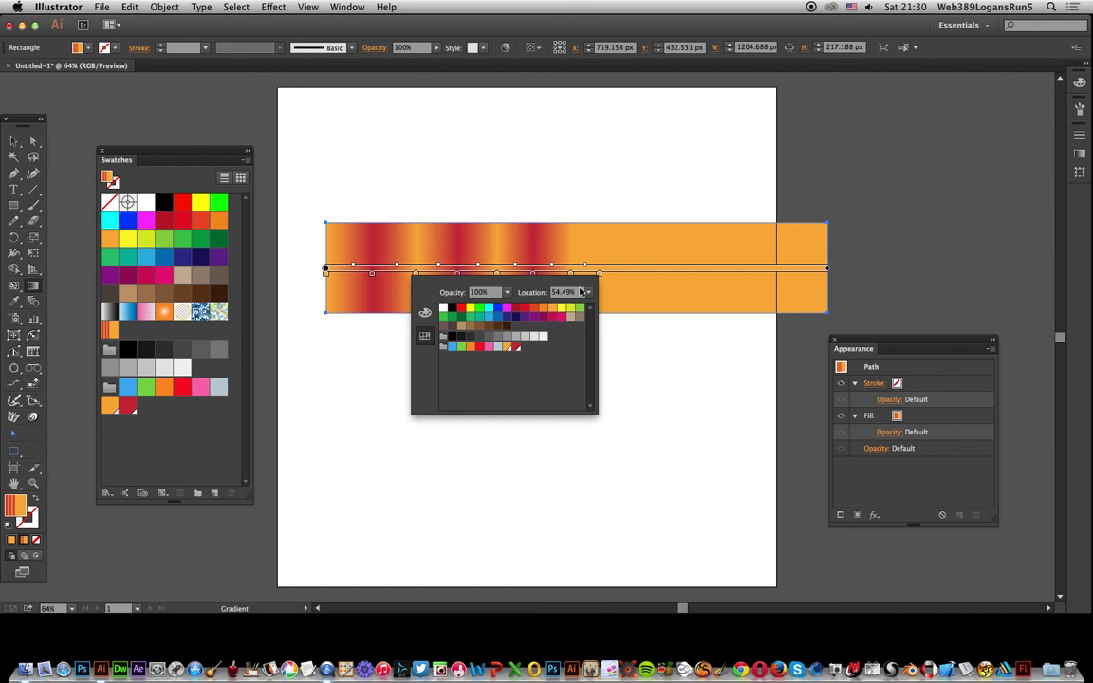
pyautogui.click(515, 347)
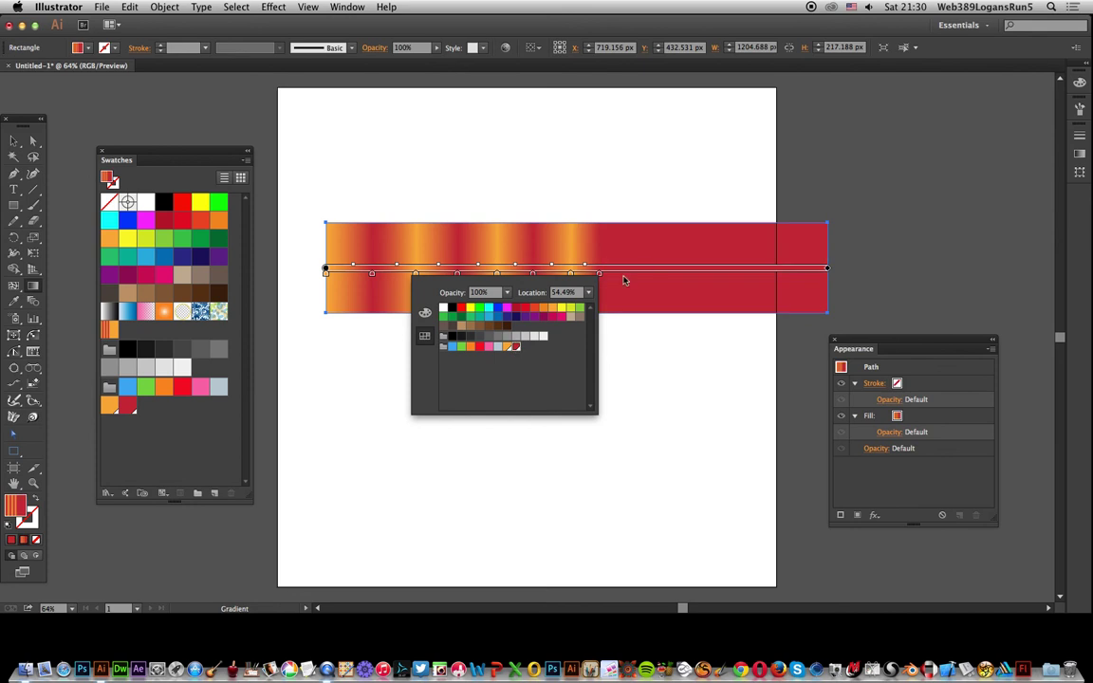
pyautogui.click(624, 281)
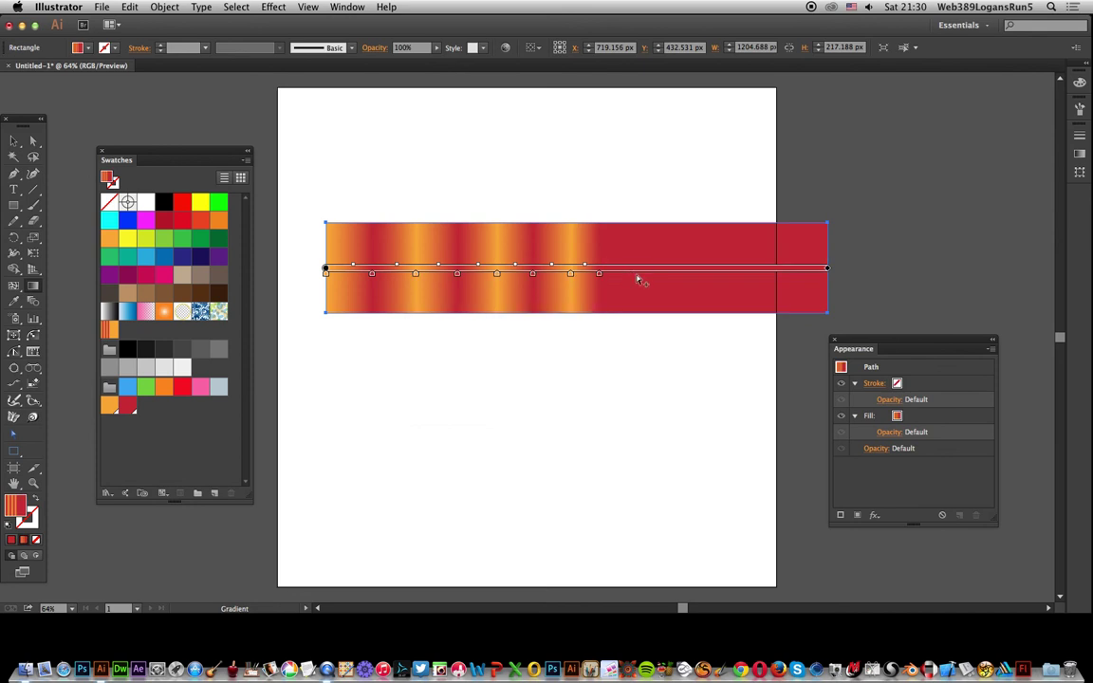
pyautogui.doubleClick(632, 275)
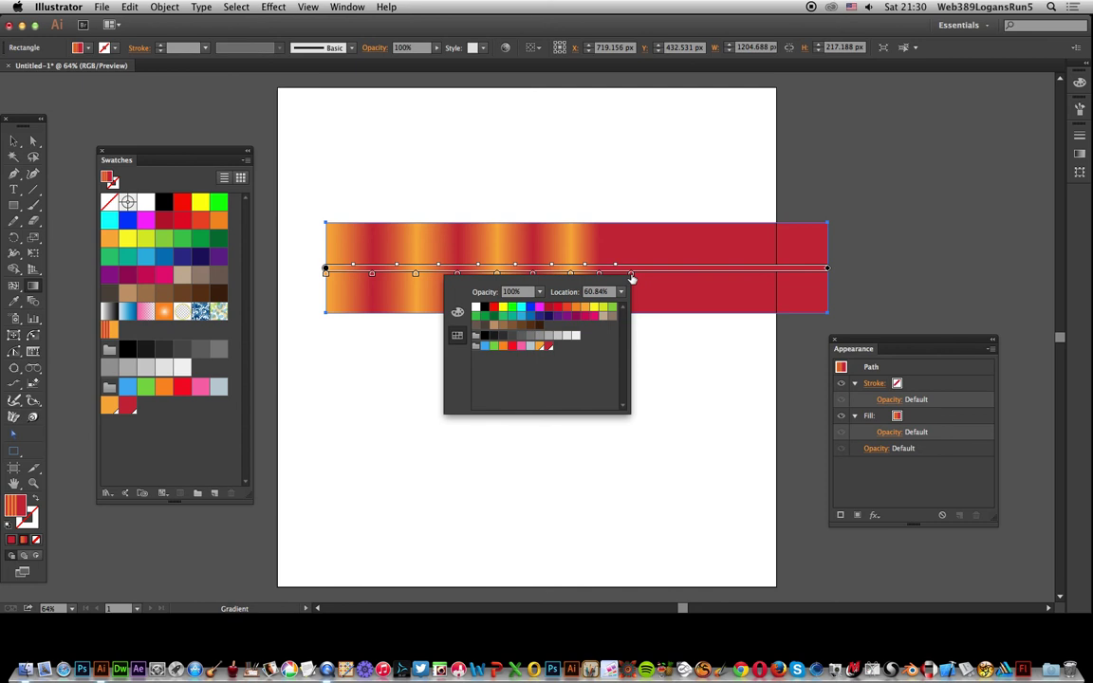
pyautogui.click(542, 347)
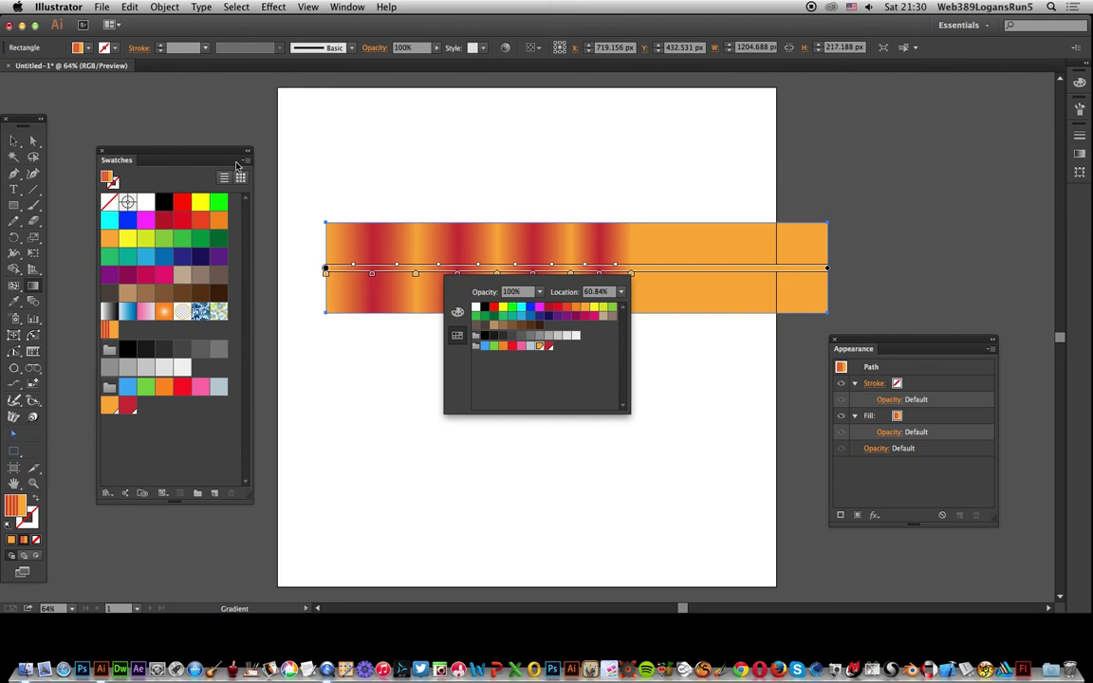
# Save the extended stripe gradient as a new swatch, 'New Gradient Swatch copy'.
pyautogui.click(237, 166)
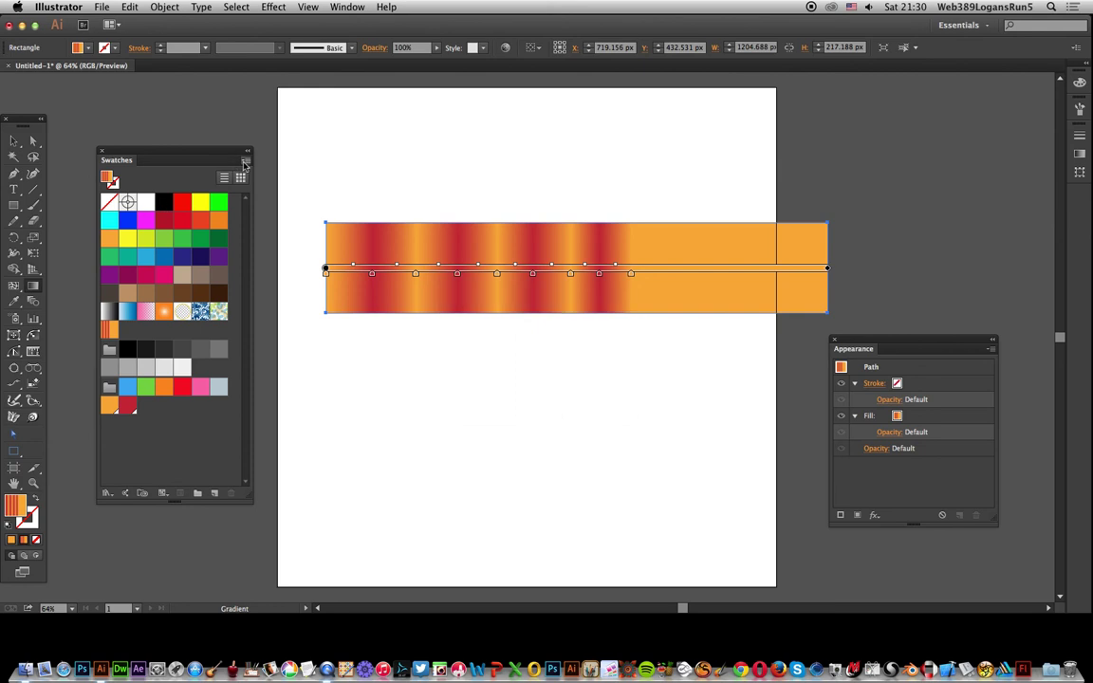
pyautogui.click(246, 163)
pyautogui.click(323, 163)
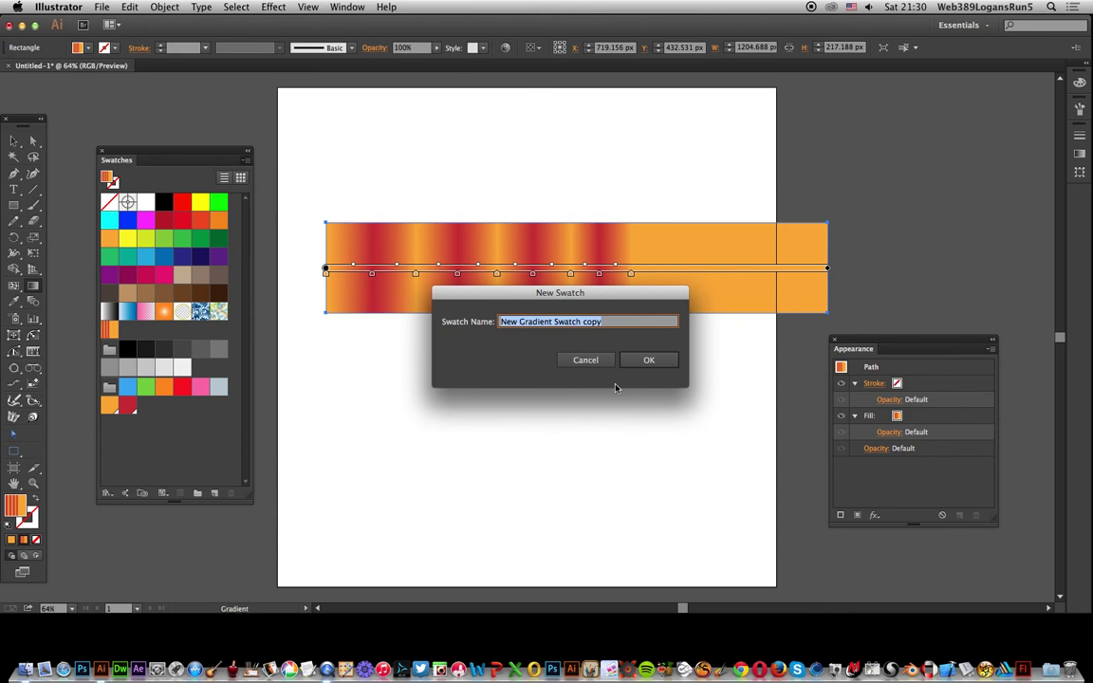
pyautogui.click(648, 359)
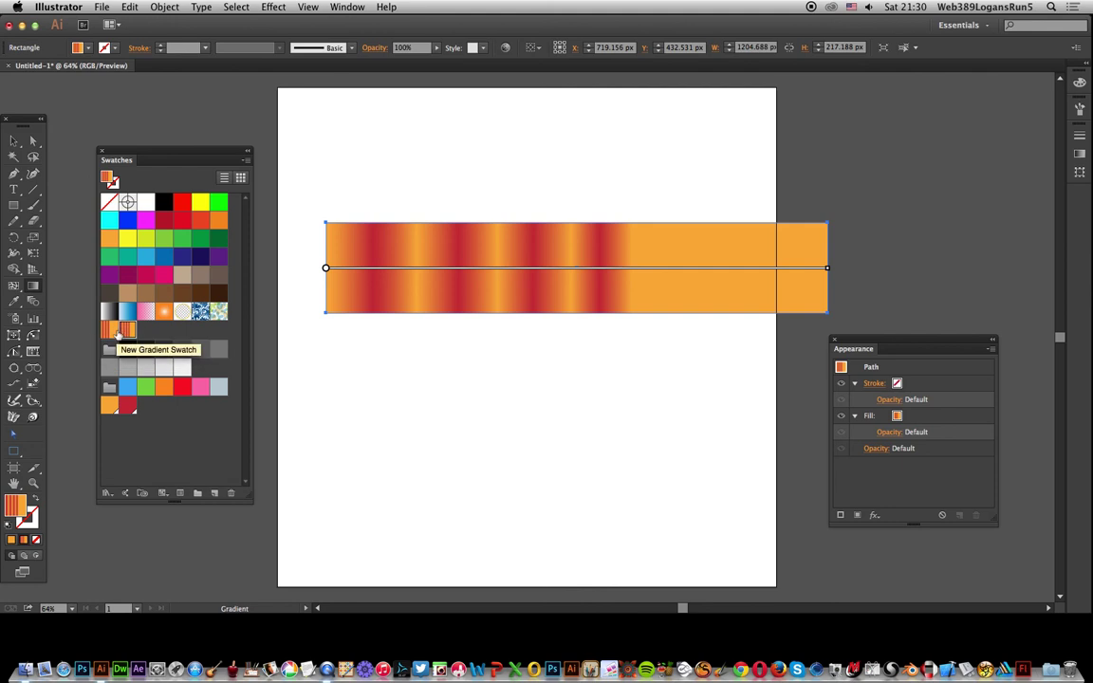
pyautogui.click(15, 141)
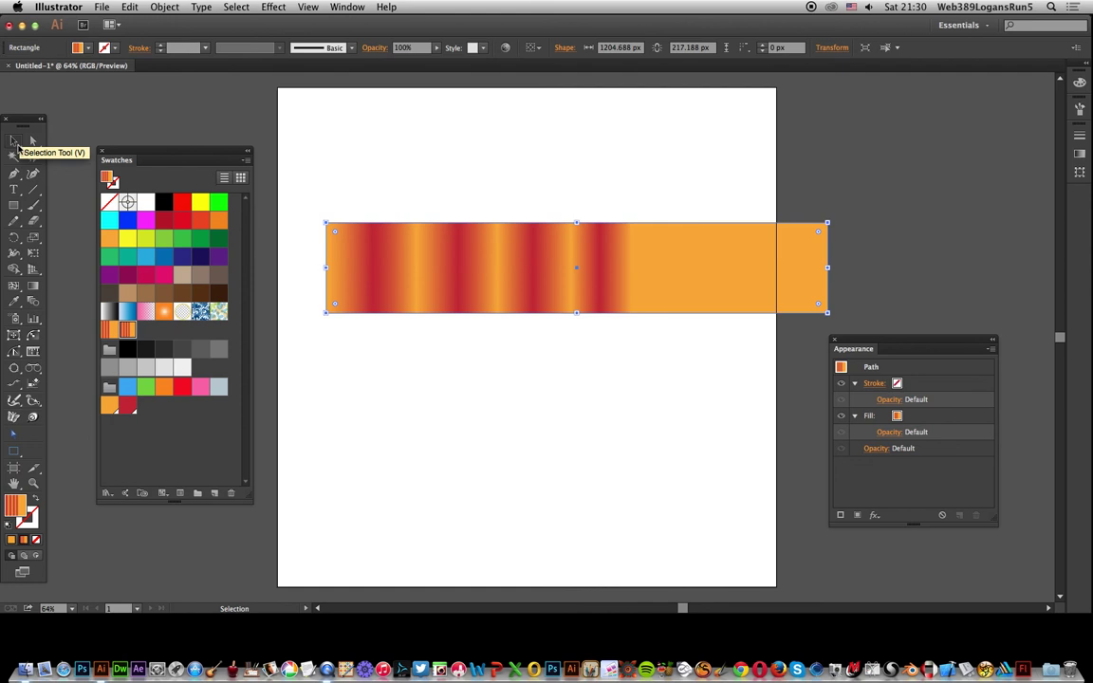
# Delete the gradient bar and draw a large ellipse on the upper artboard.
pyautogui.press('Delete')
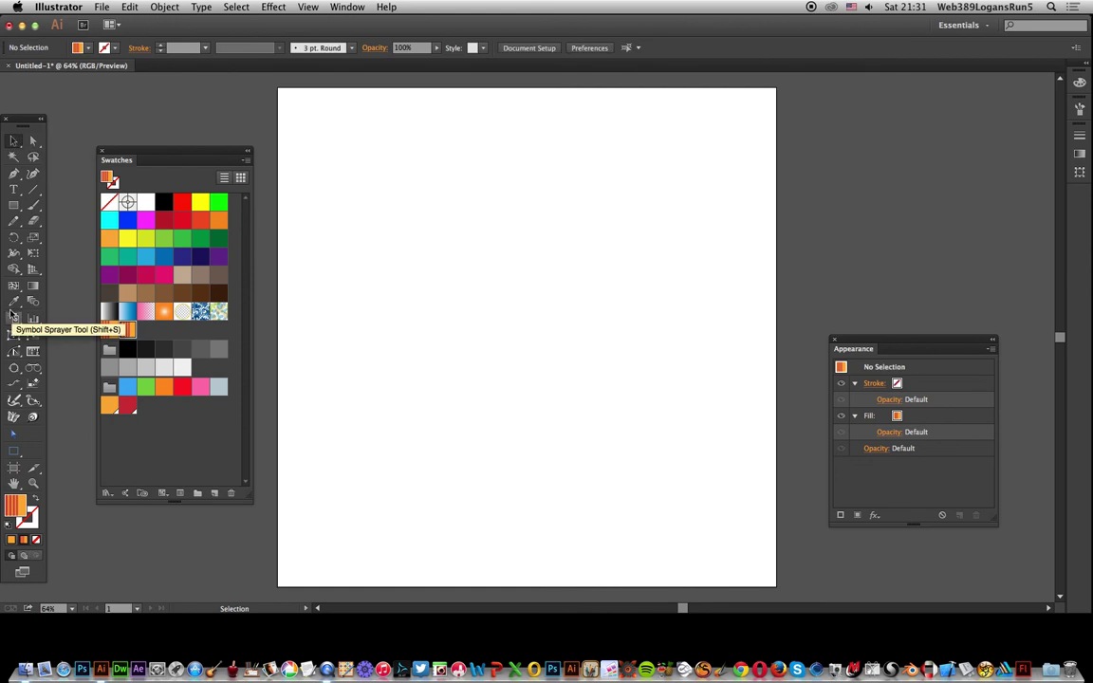
pyautogui.click(16, 206)
pyautogui.moveTo(19, 205); pyautogui.dragTo(58, 236)
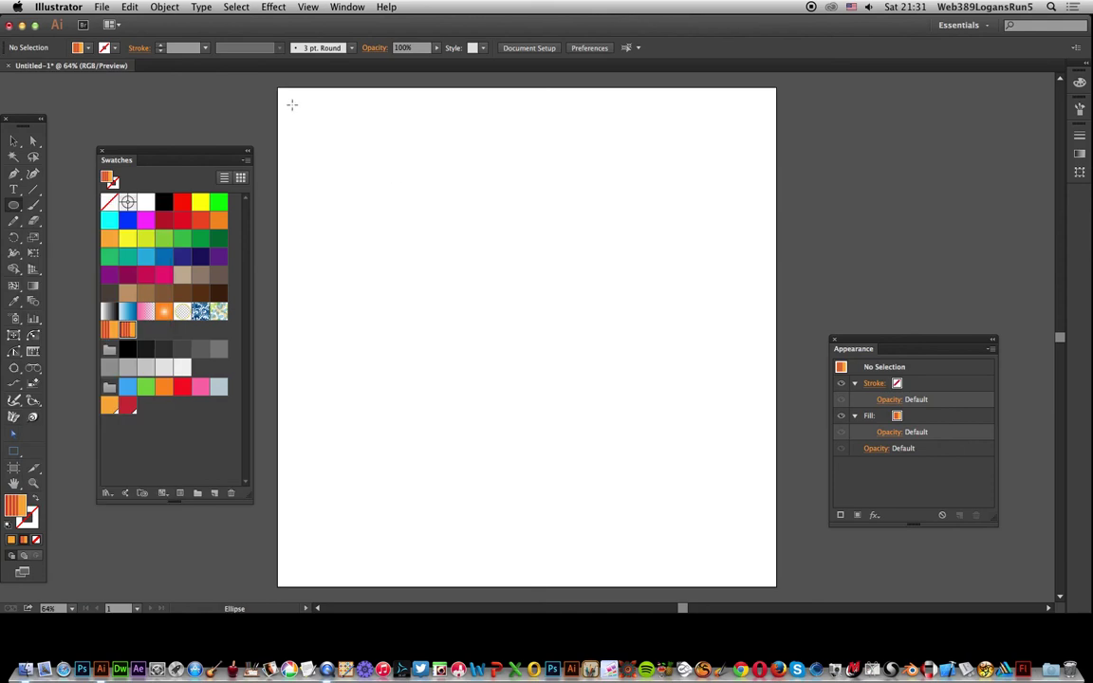
pyautogui.moveTo(291, 106); pyautogui.dragTo(498, 279)
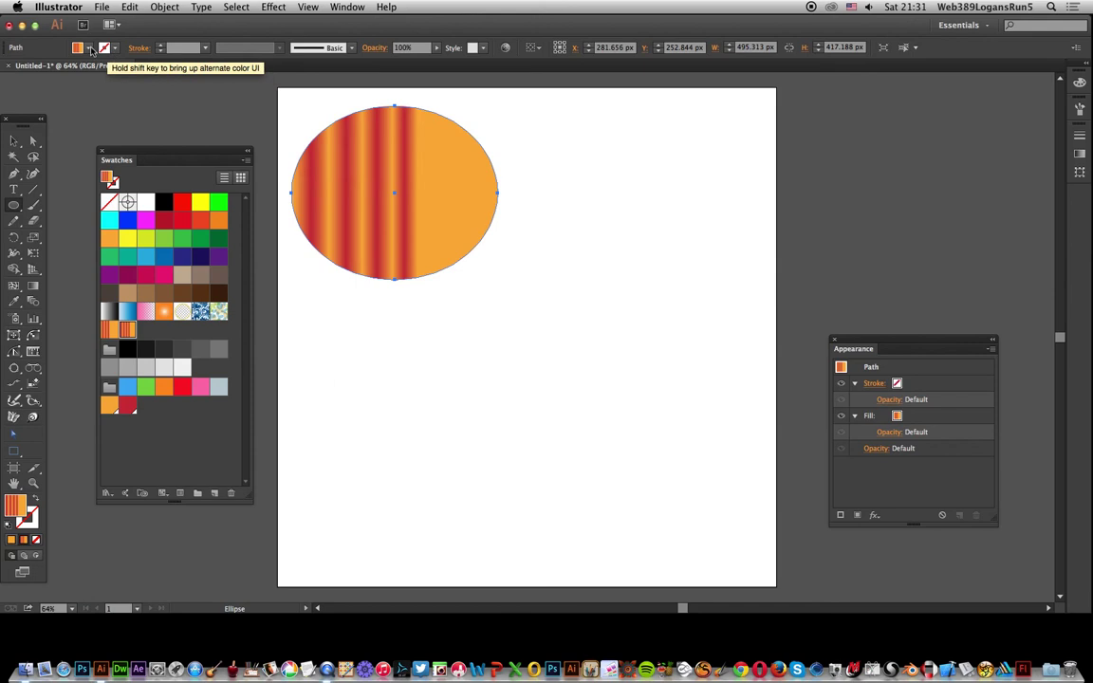
# Change the ellipse's gradient type to Radial and move the ellipse toward the top-left.
pyautogui.click(32, 288)
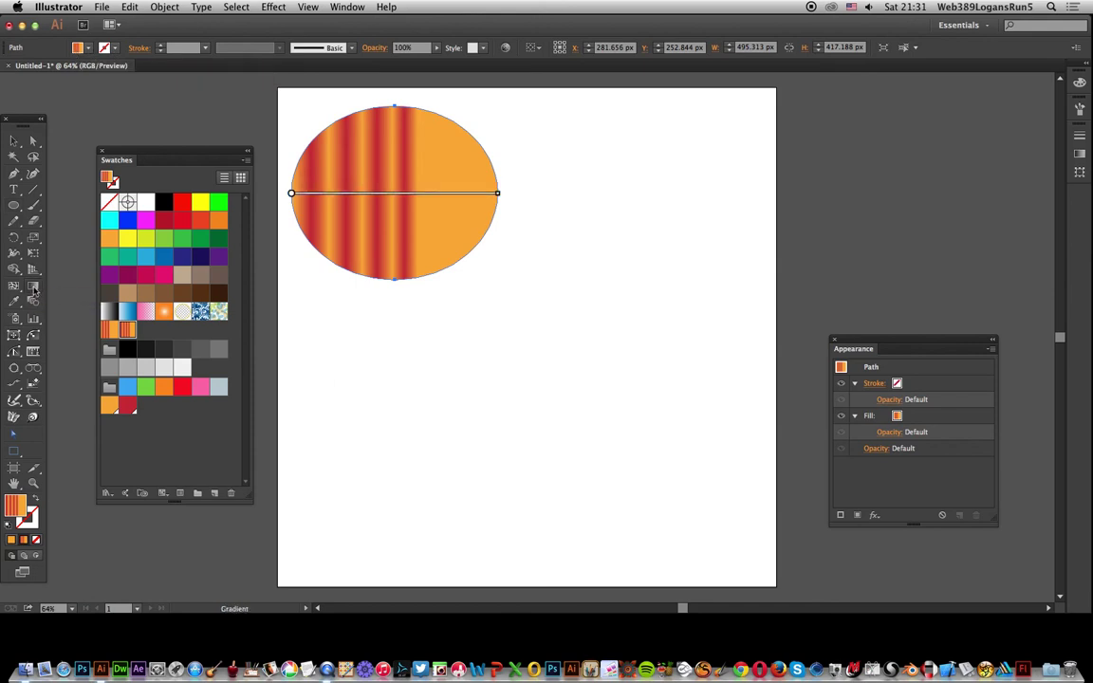
pyautogui.doubleClick(32, 287)
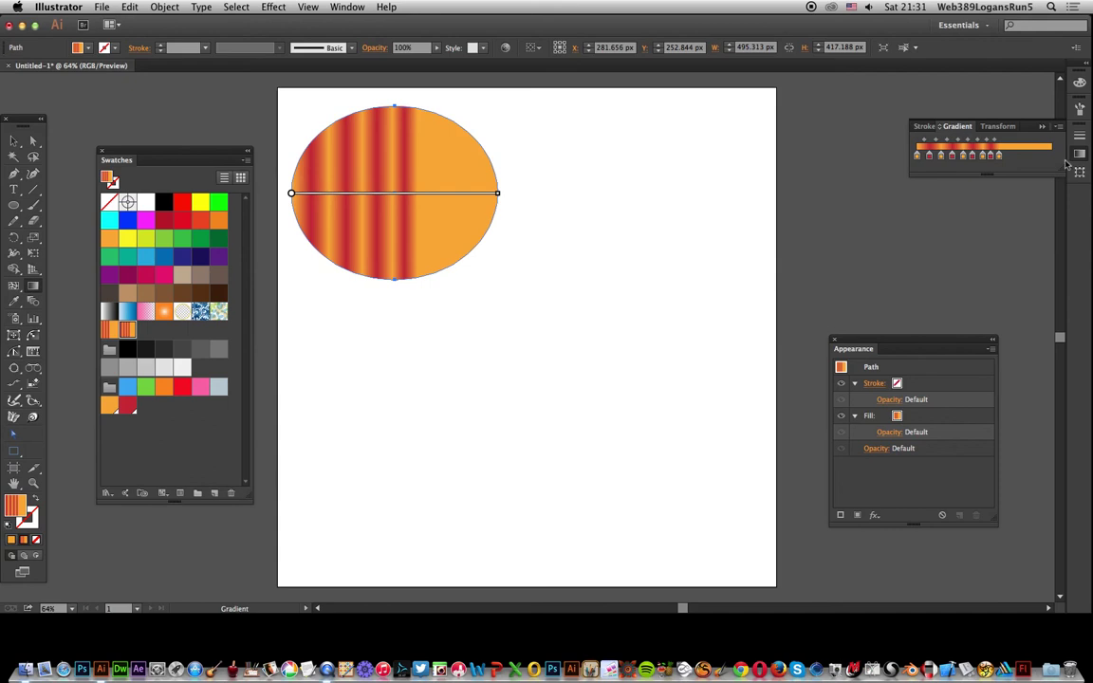
pyautogui.click(1058, 126)
pyautogui.click(1034, 133)
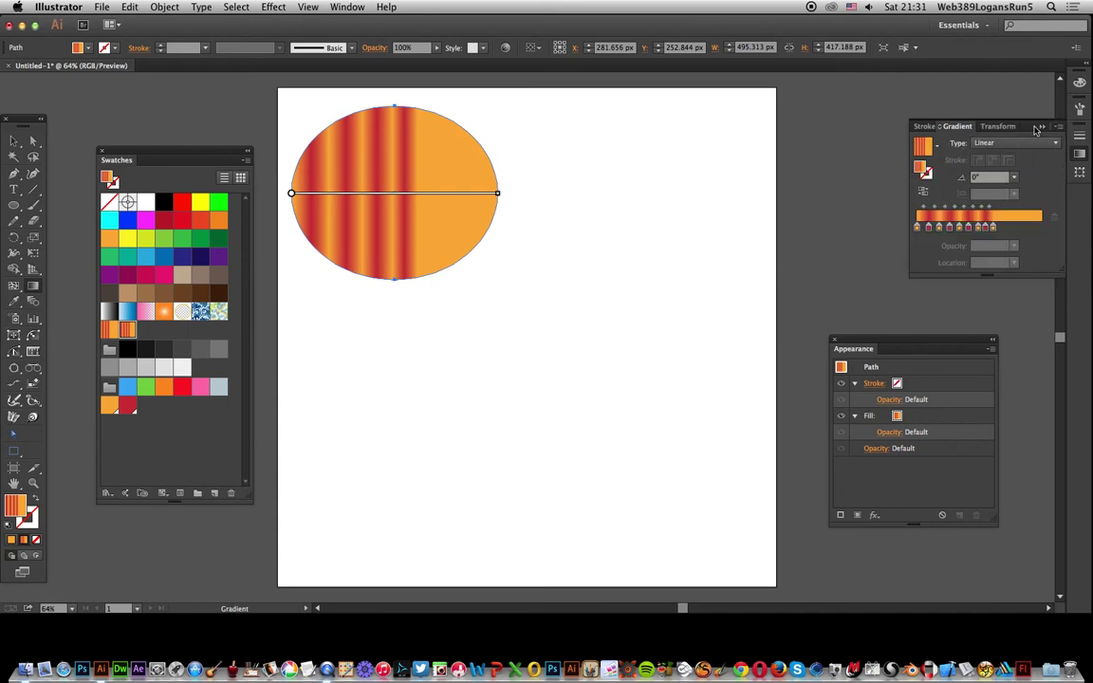
pyautogui.click(989, 144)
pyautogui.click(994, 171)
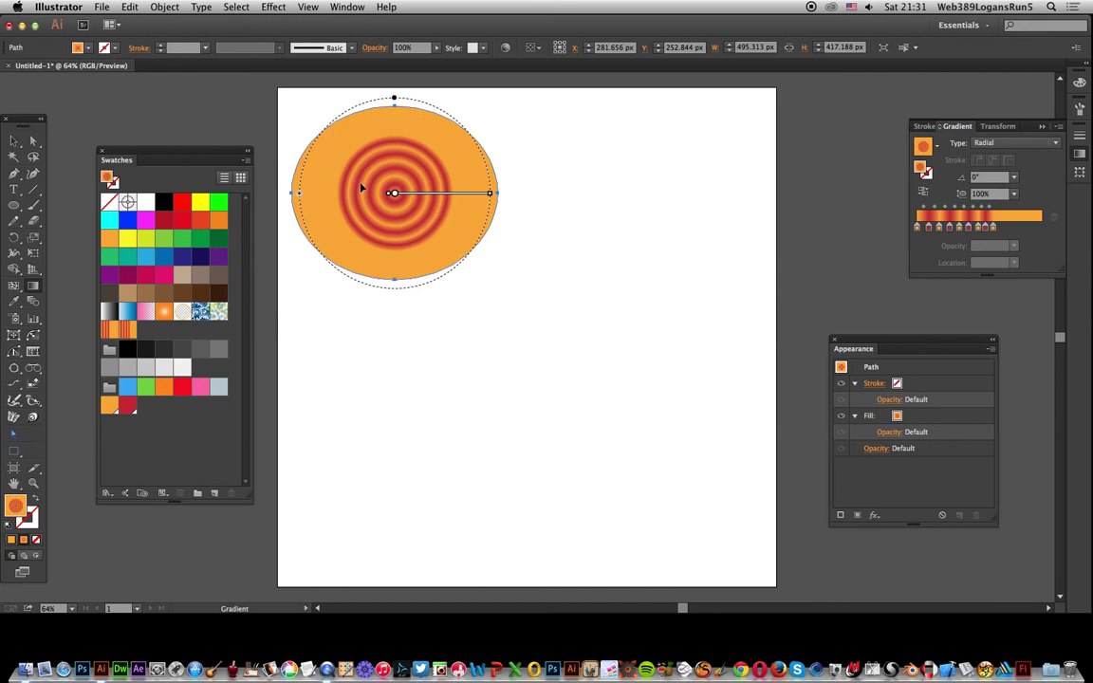
pyautogui.click(15, 140)
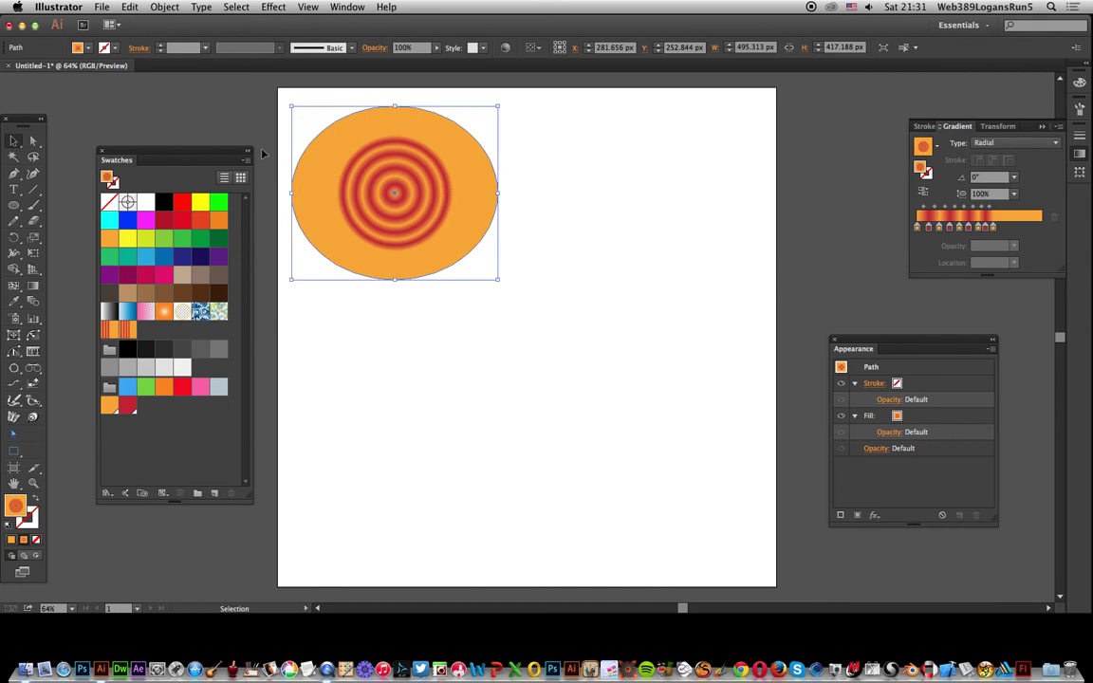
pyautogui.moveTo(411, 182); pyautogui.dragTo(610, 156)
# Draw a wide bar below the circles with a Linear stripe gradient.
pyautogui.click(13, 205)
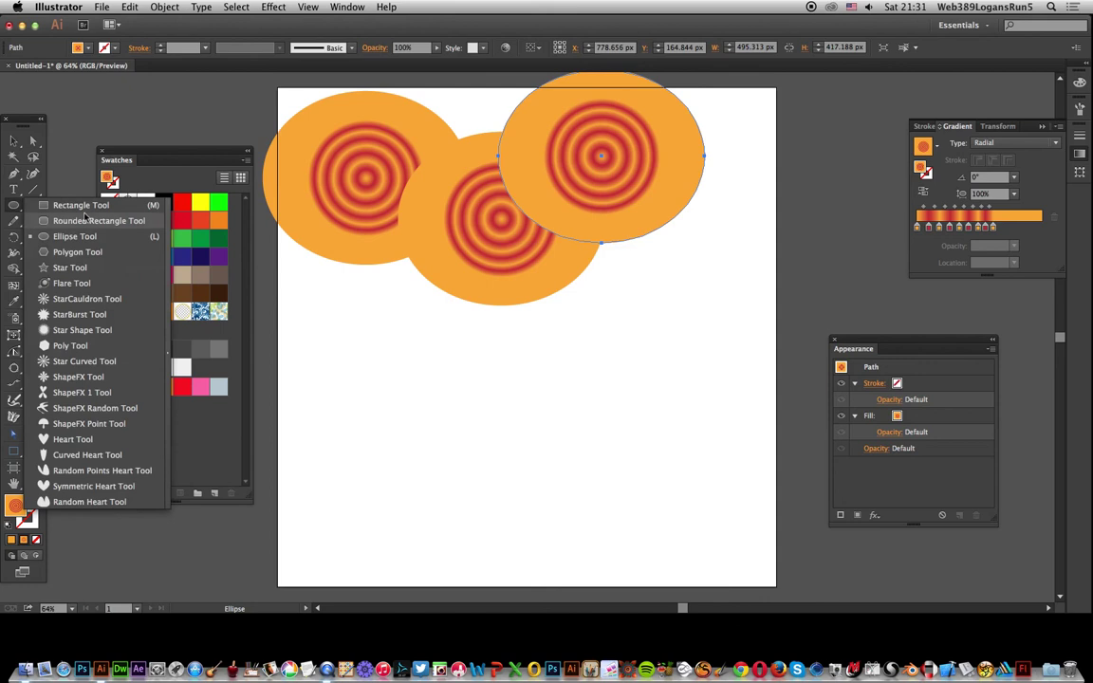
pyautogui.click(81, 205)
pyautogui.moveTo(321, 294); pyautogui.dragTo(735, 360)
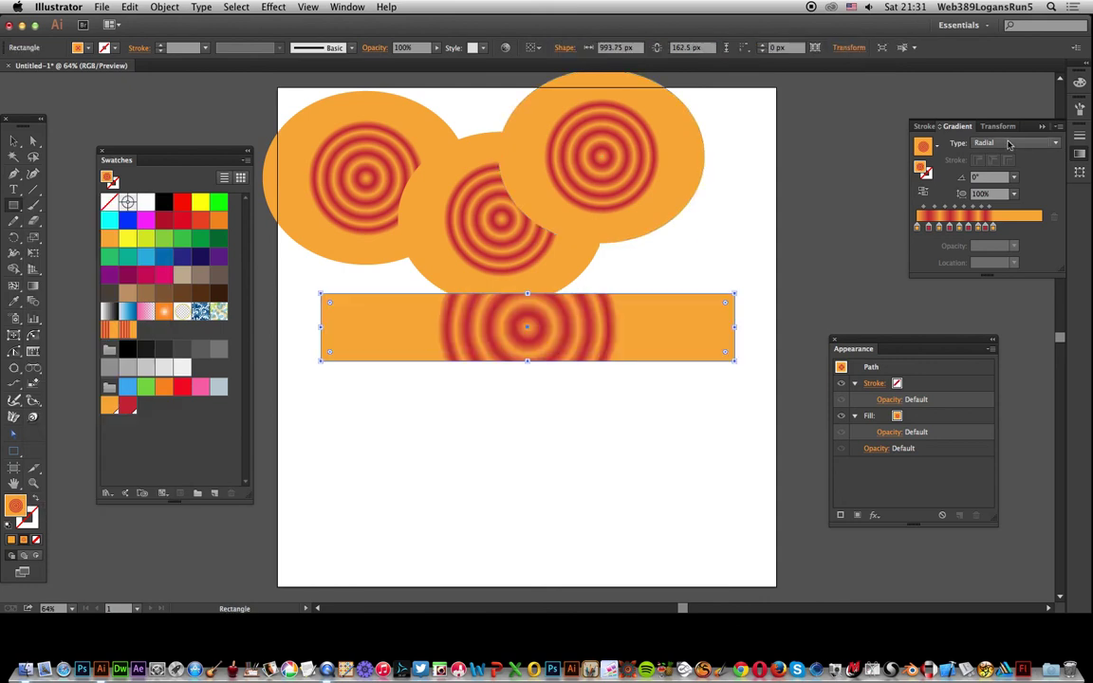
pyautogui.click(1007, 143)
pyautogui.click(994, 157)
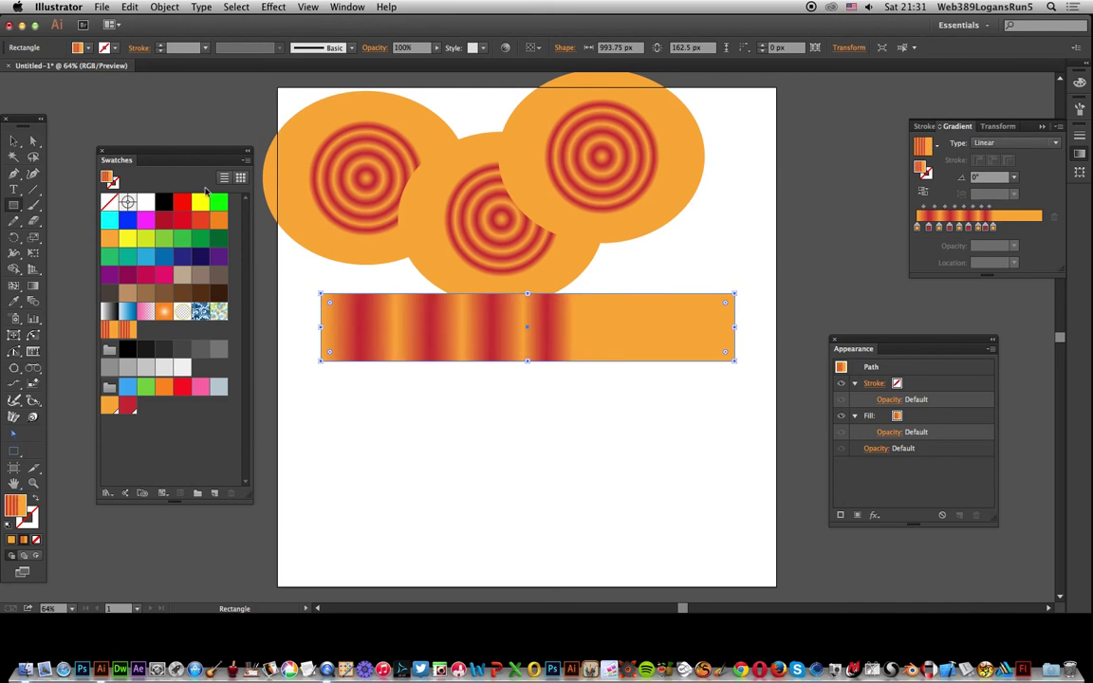
# Duplicate the bar just below the original and rotate the copy 180°.
pyautogui.click(14, 140)
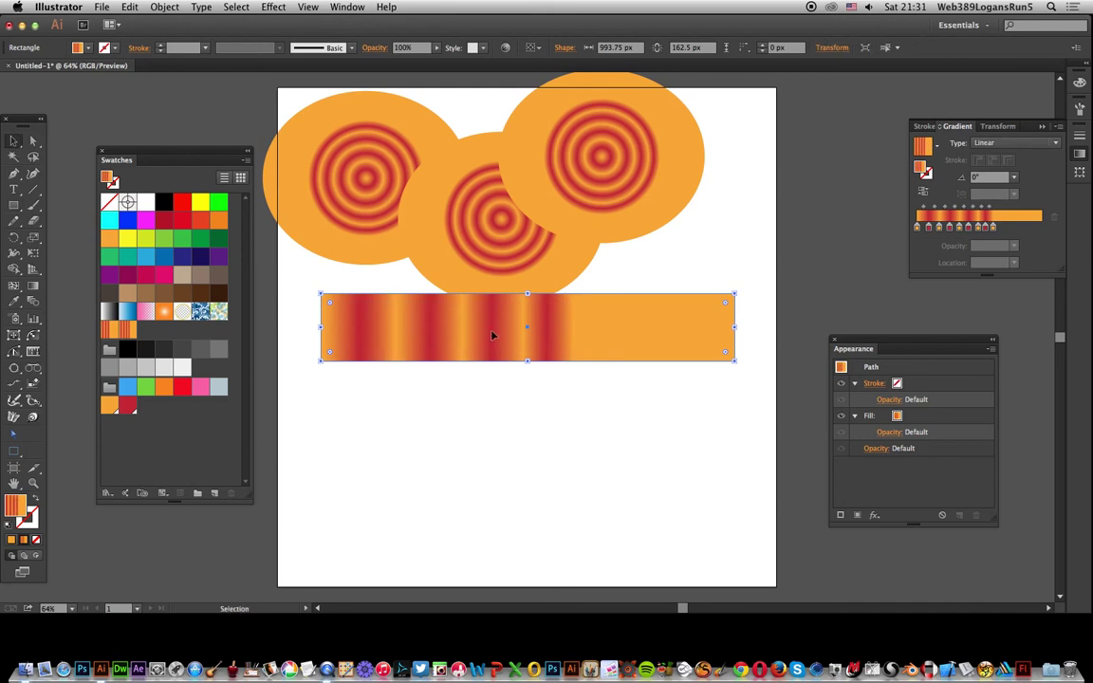
pyautogui.moveTo(502, 315); pyautogui.dragTo(505, 373)
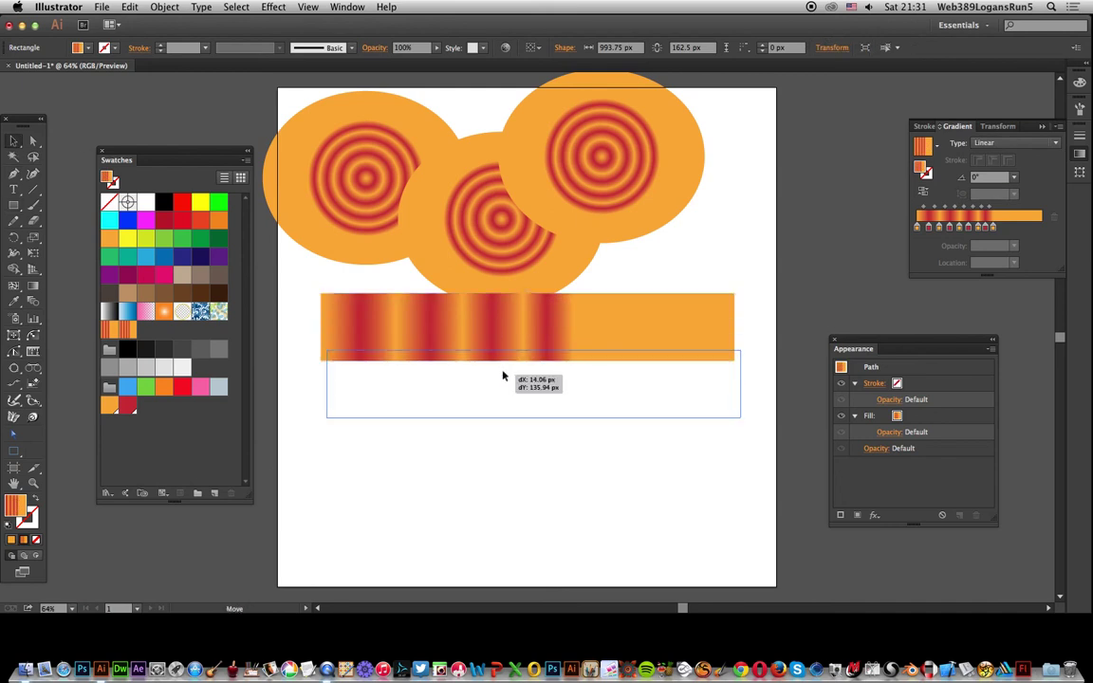
pyautogui.moveTo(746, 347); pyautogui.dragTo(451, 471)
pyautogui.click(451, 471)
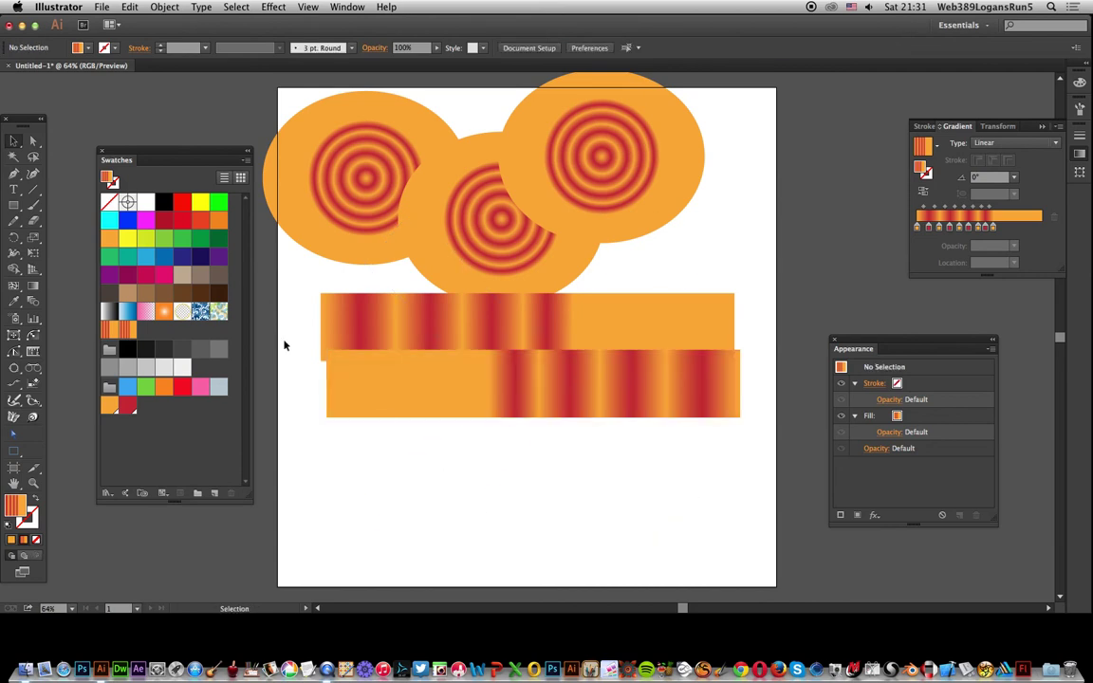
# Add the text 'type' below the bars and scale it up to large lettering.
pyautogui.press('t')
pyautogui.click(395, 428)
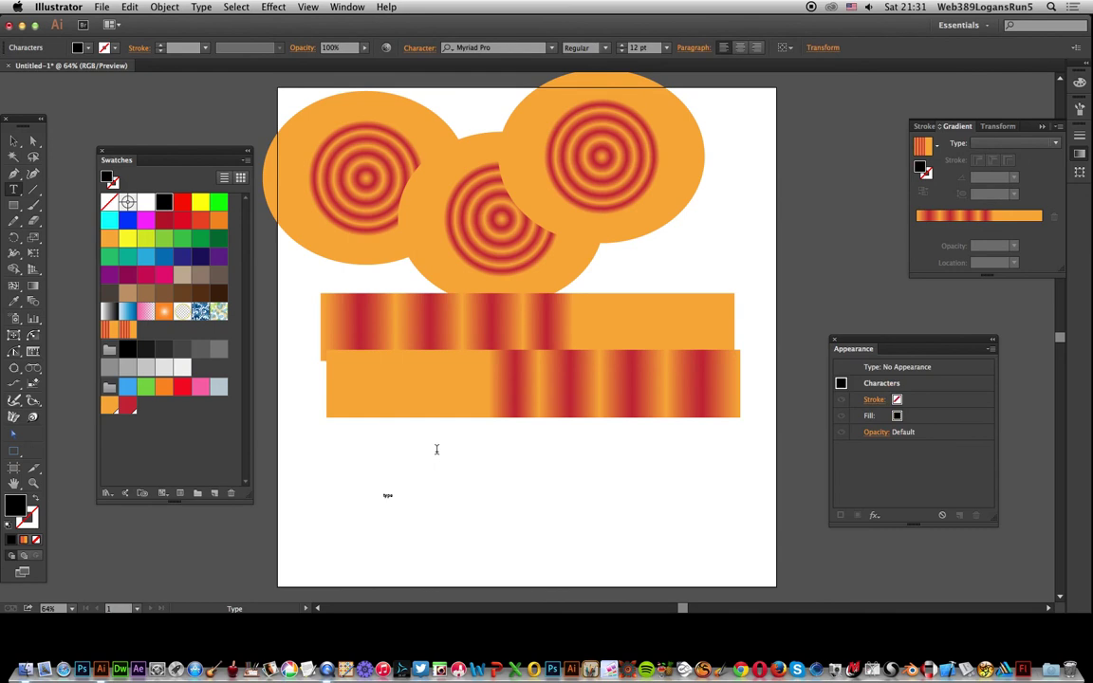
pyautogui.click(14, 141)
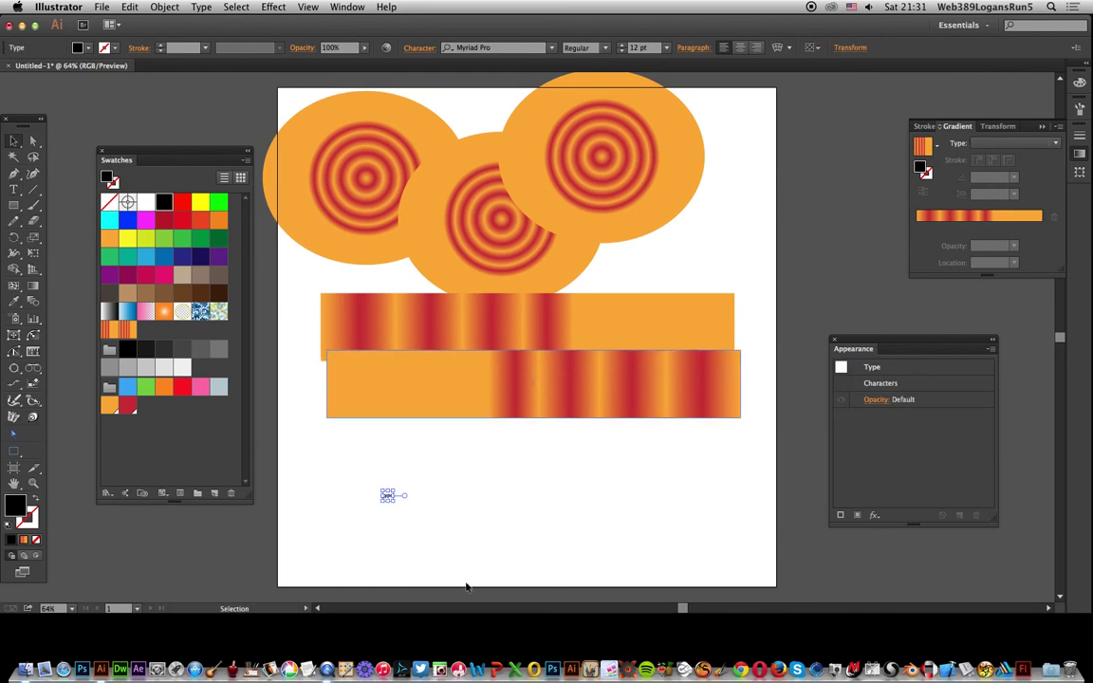
pyautogui.moveTo(393, 500); pyautogui.dragTo(716, 557)
# Add a new fill to the text using the orange-red gradient swatch.
pyautogui.click(991, 348)
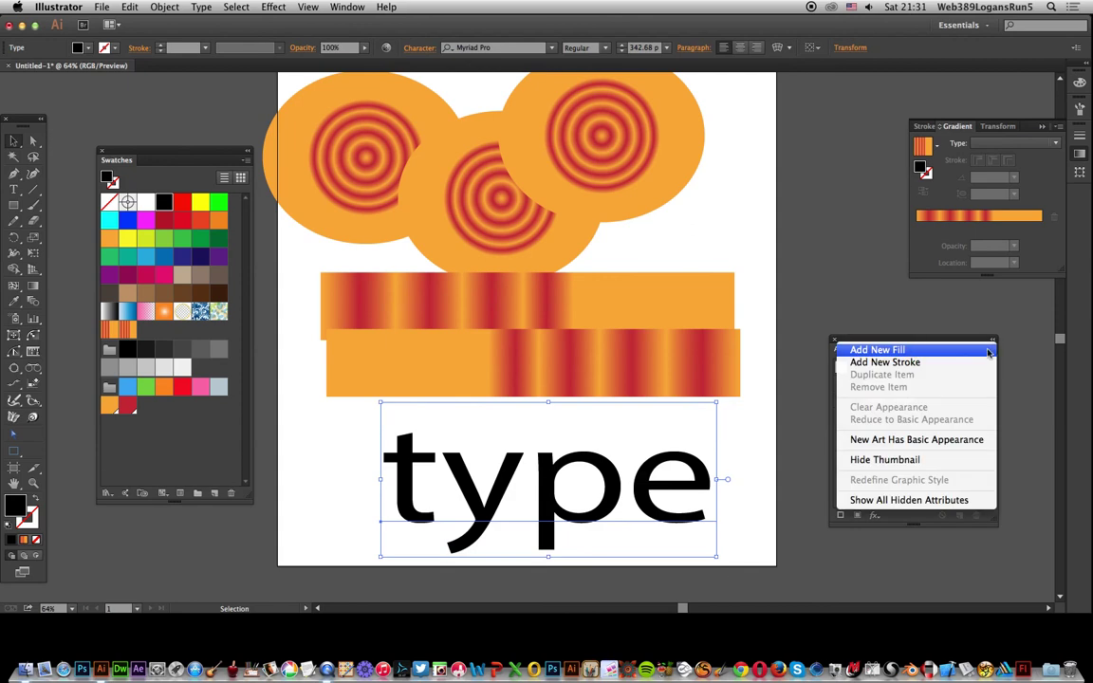
pyautogui.click(913, 353)
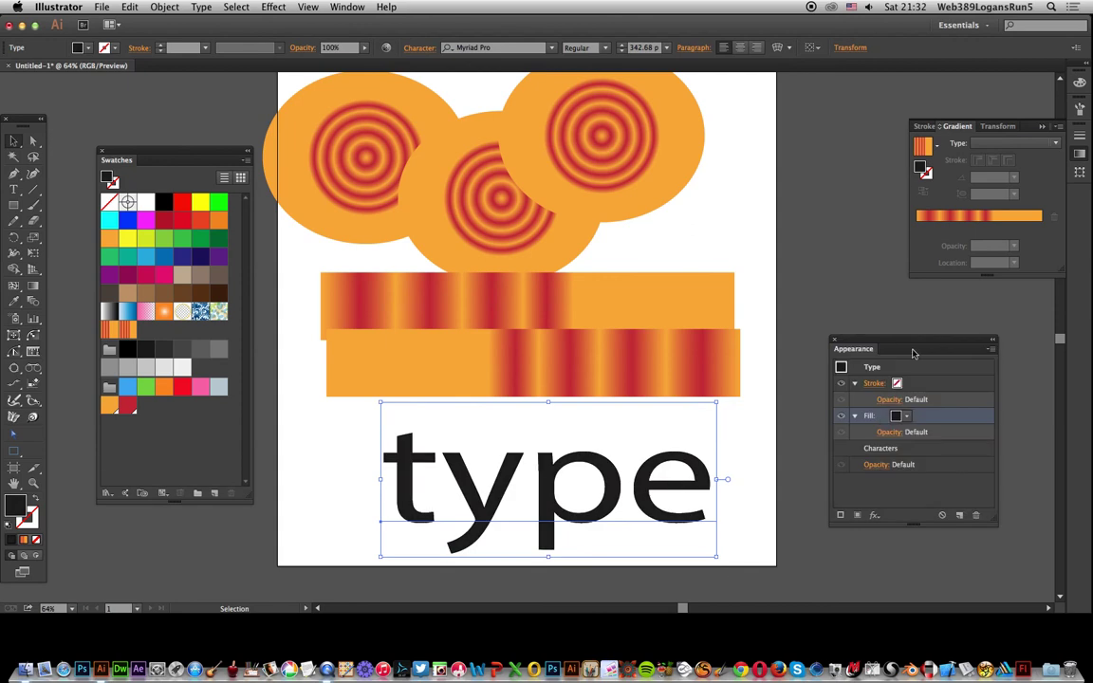
pyautogui.click(895, 416)
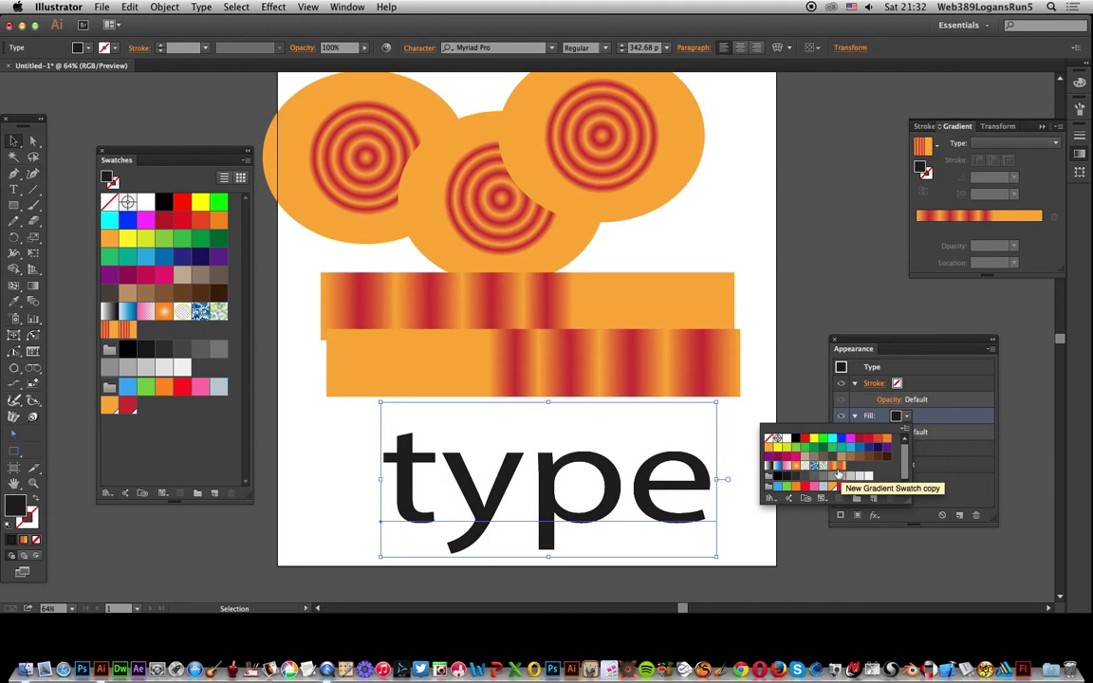
pyautogui.click(841, 467)
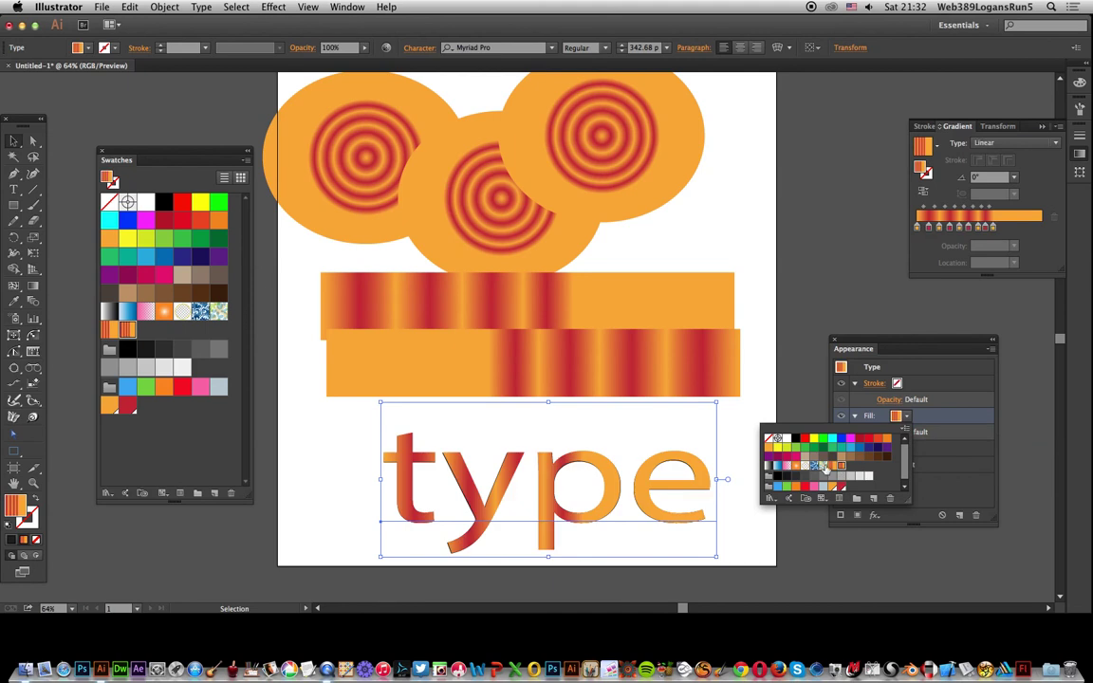
pyautogui.click(805, 323)
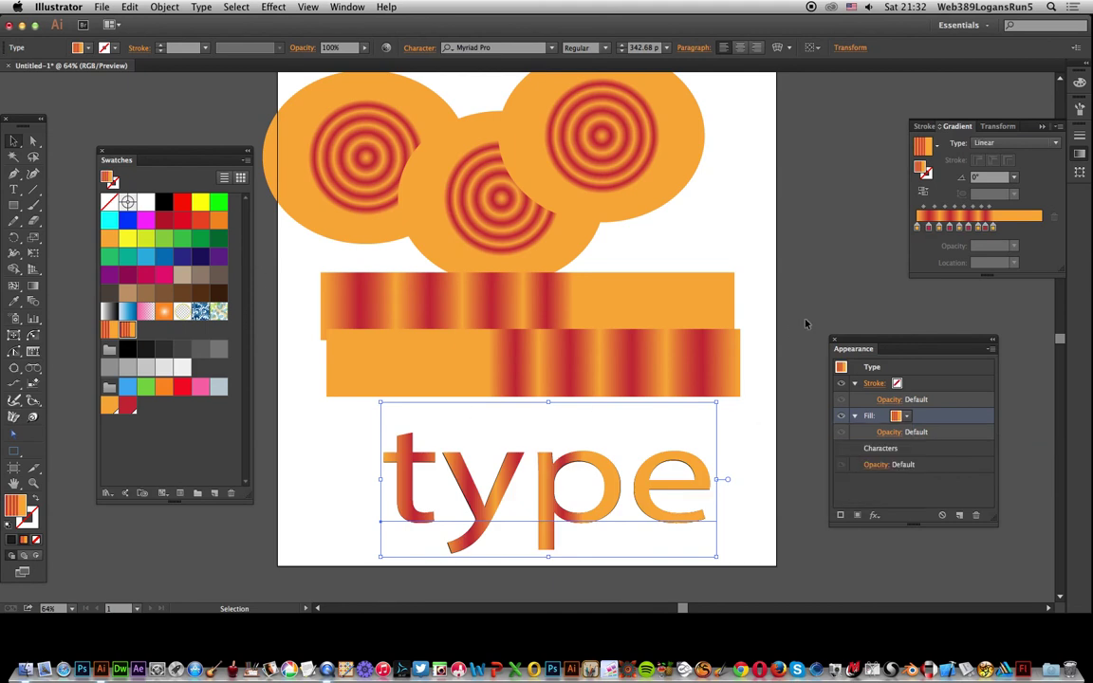
pyautogui.click(762, 213)
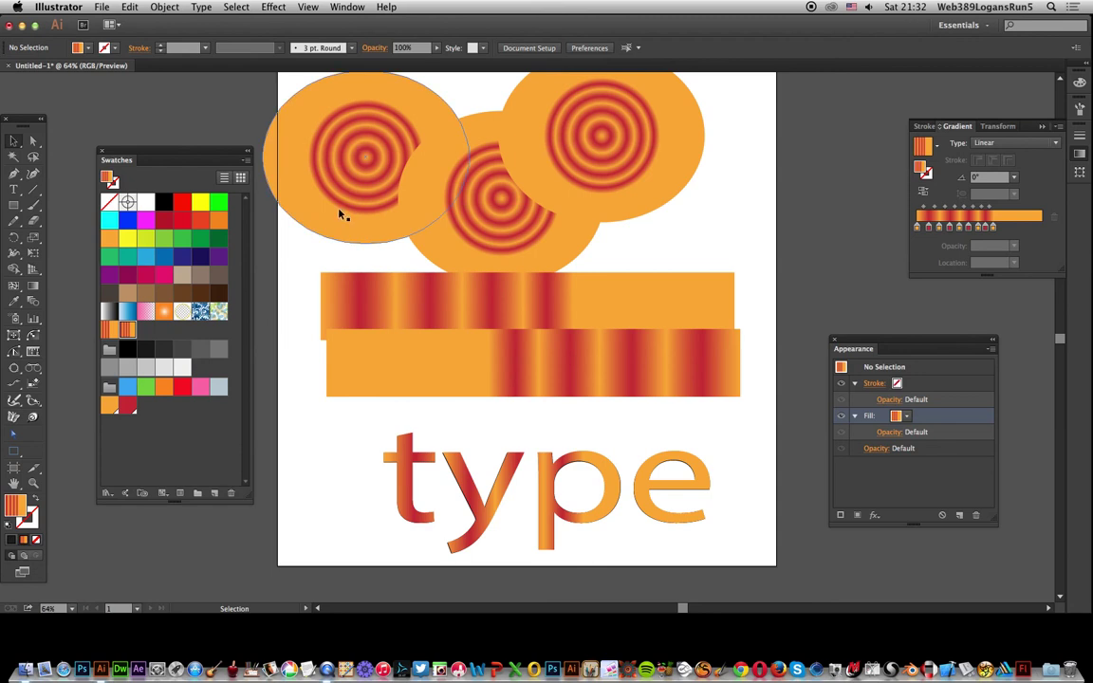
pyautogui.click(368, 163)
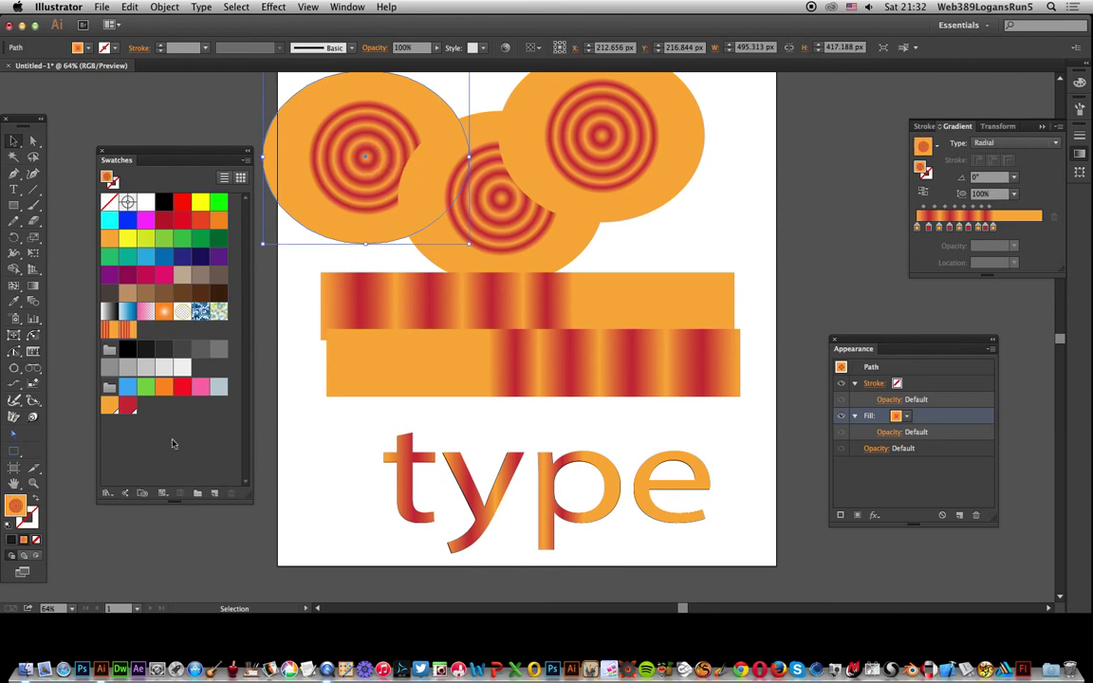
pyautogui.click(264, 346)
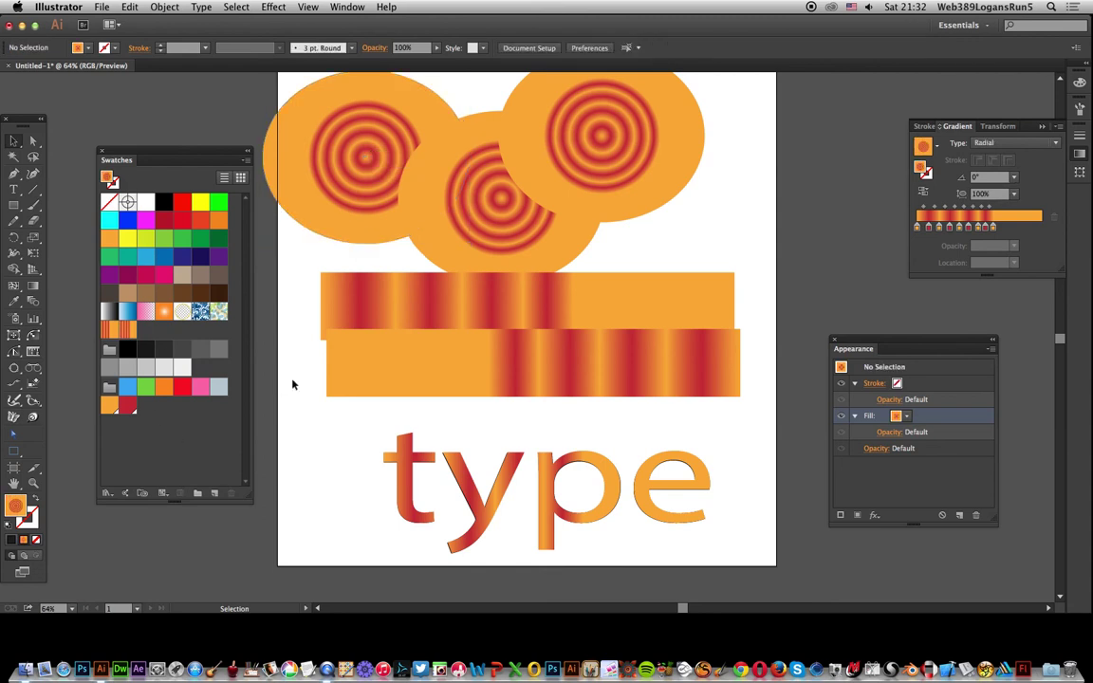
# Change the red global swatch's colour to teal-blue R=35 G=174 B=208.
pyautogui.doubleClick(127, 406)
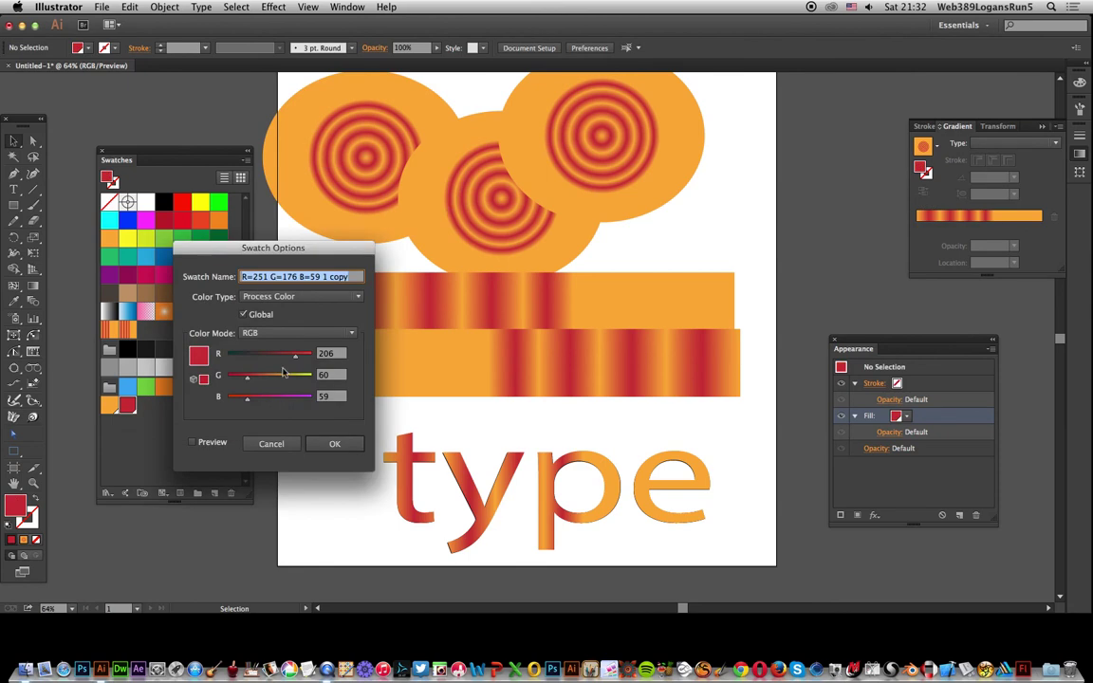
pyautogui.moveTo(268, 378)
pyautogui.mouseDown()
pyautogui.moveTo(282, 377)
pyautogui.moveTo(240, 358)
pyautogui.moveTo(295, 397)
pyautogui.moveTo(287, 380)
pyautogui.mouseUp()
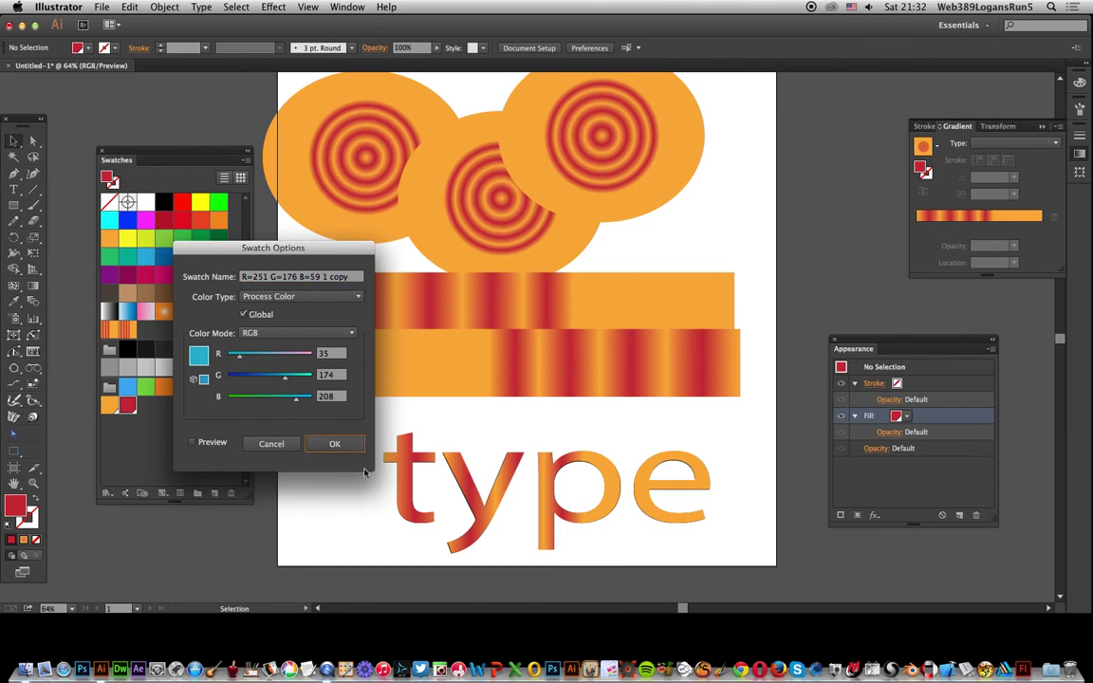
pyautogui.click(345, 444)
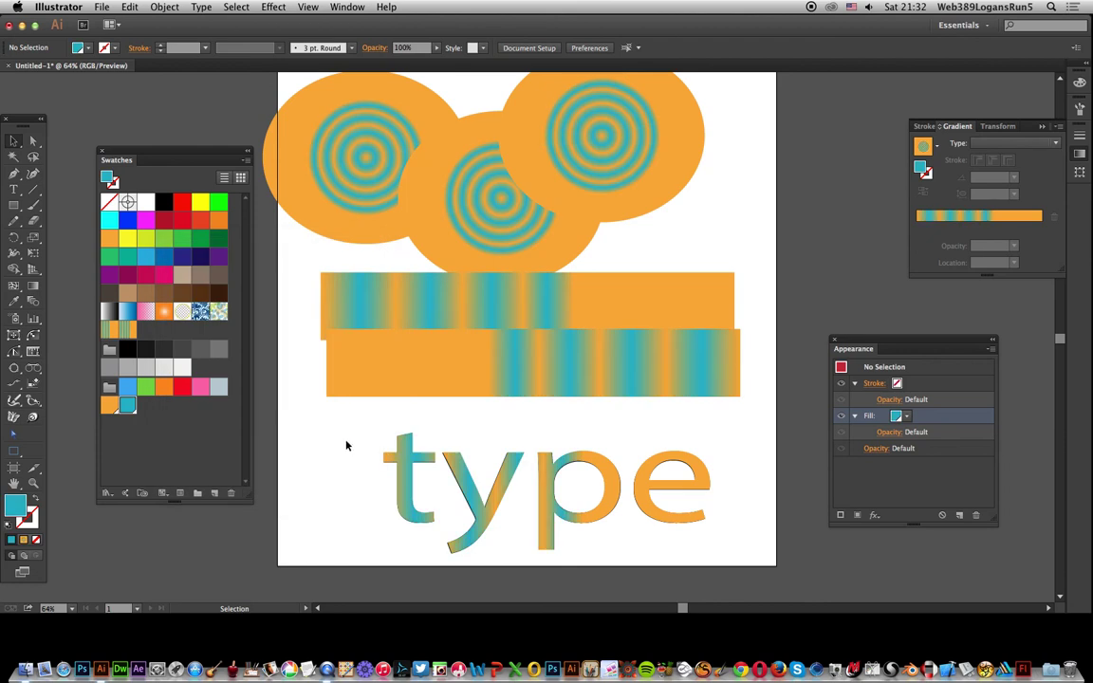